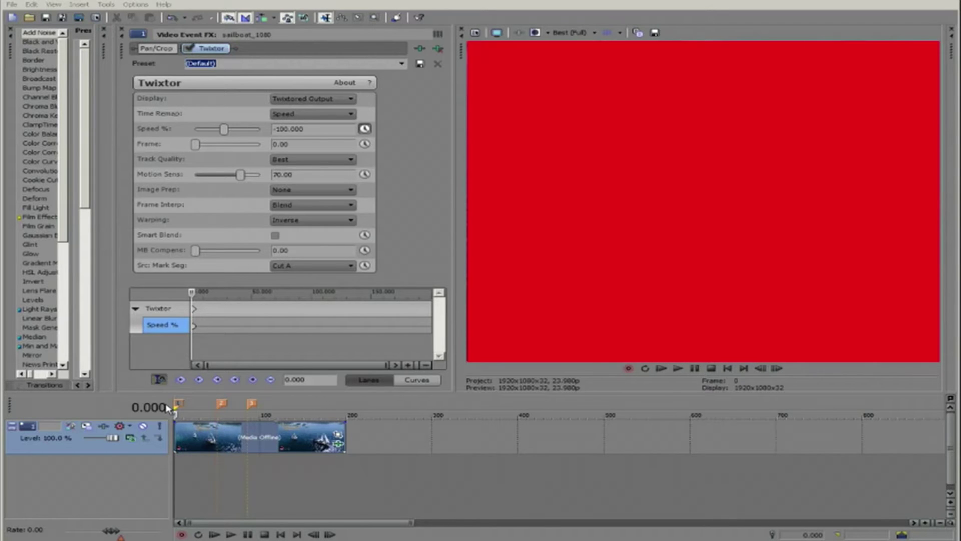
click(193, 444)
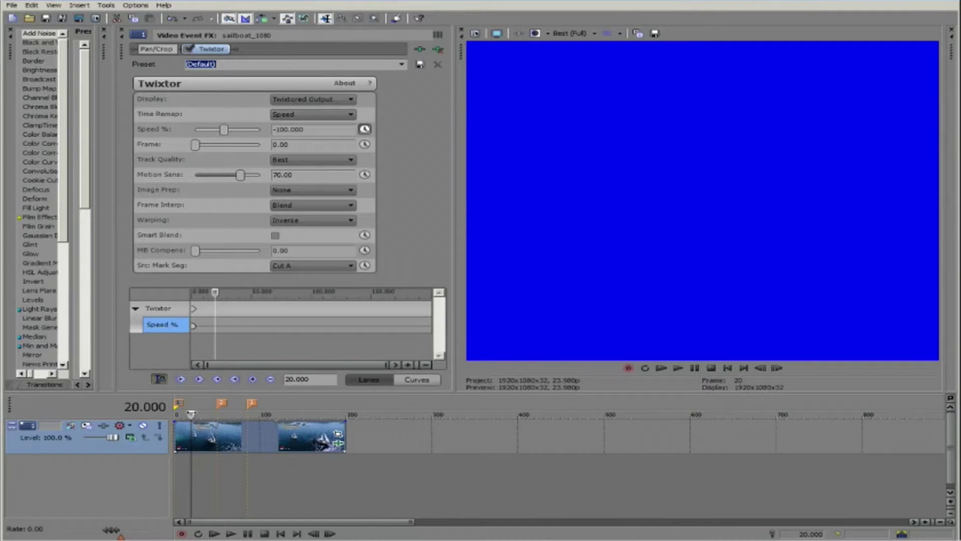
key(space)
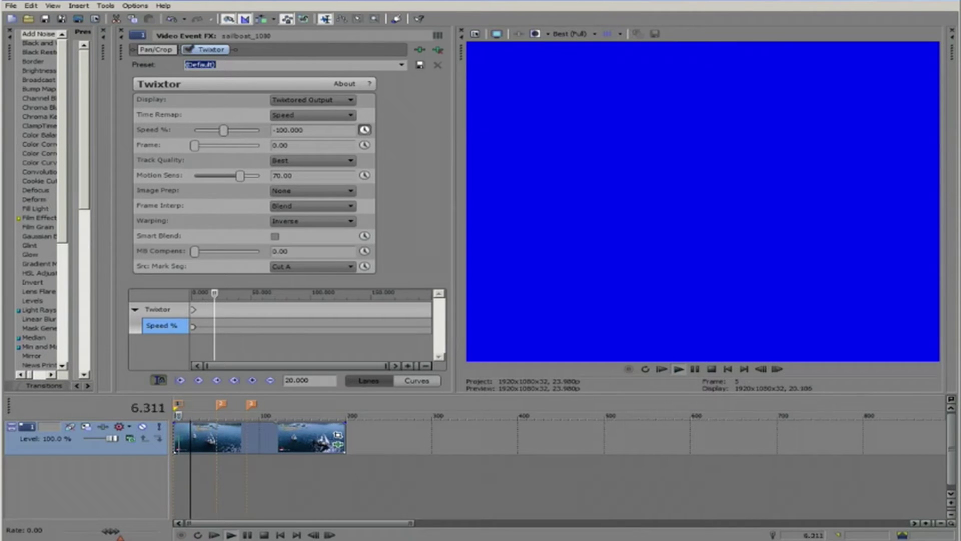
key(Return)
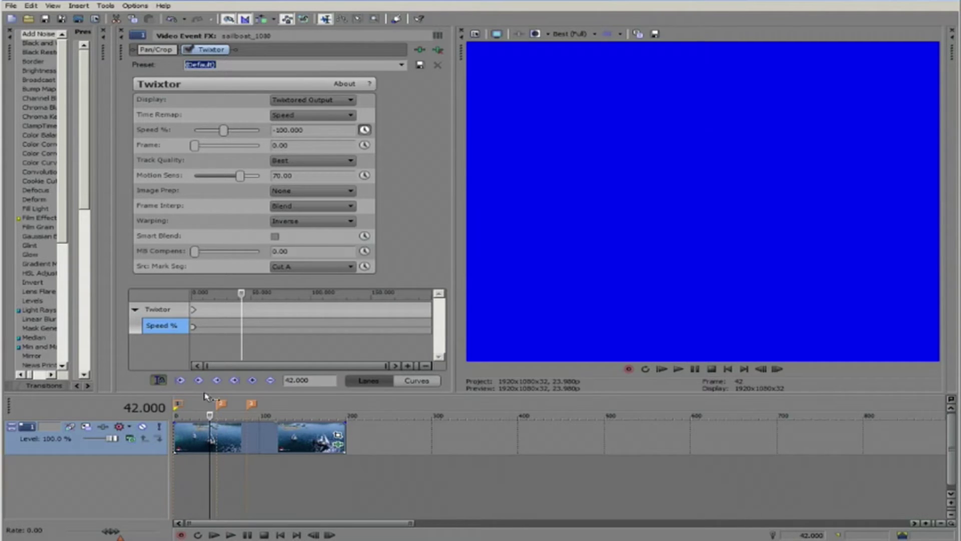
key(space)
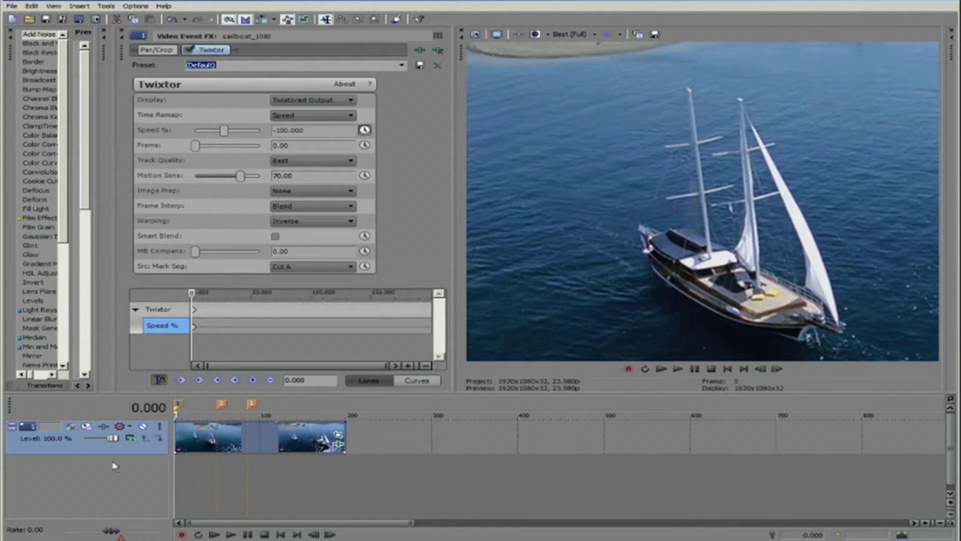
- Step one frame forward, then return the playhead to the start of the shortened sailboat clip
key(Right)
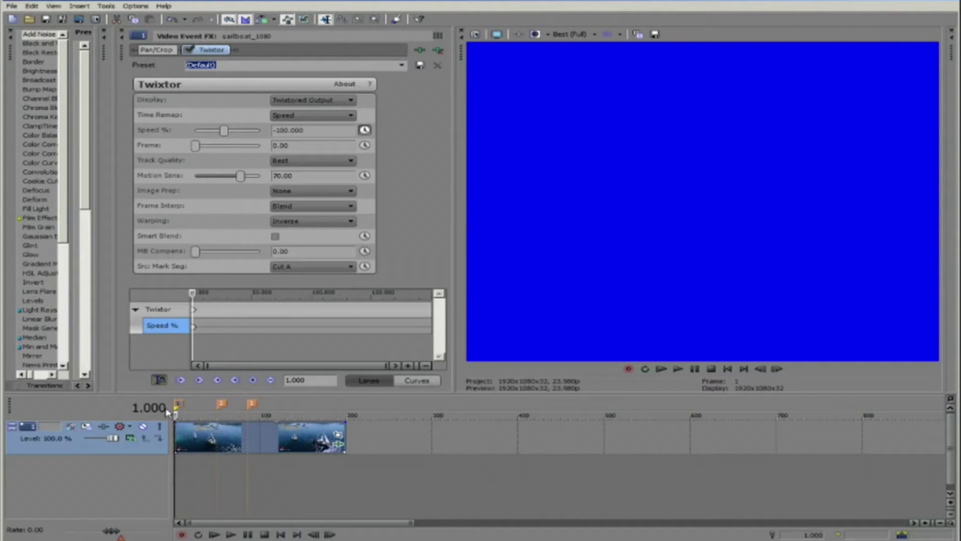
click(174, 428)
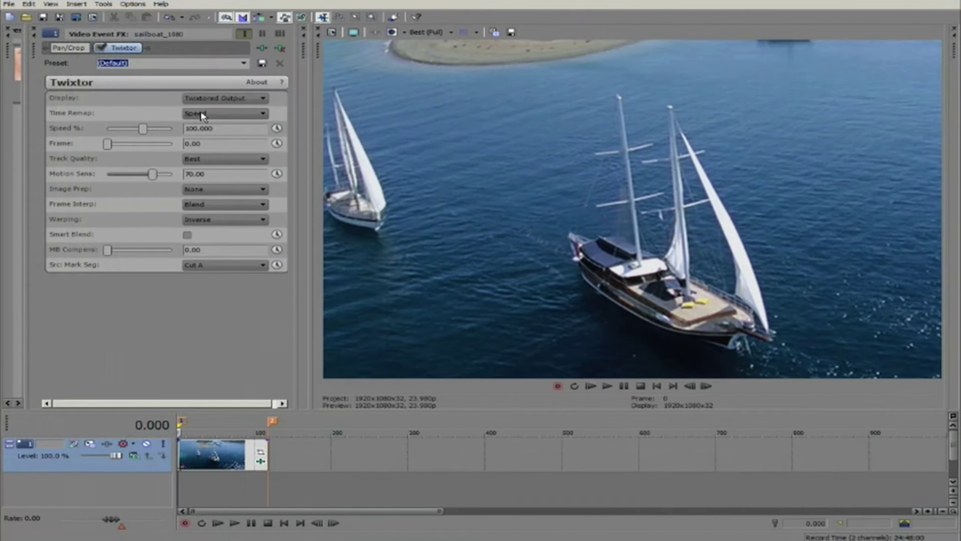
- Switch Twixtor time remap to Frame Number, show the ruler in Absolute Frames, and animate Frame
click(209, 117)
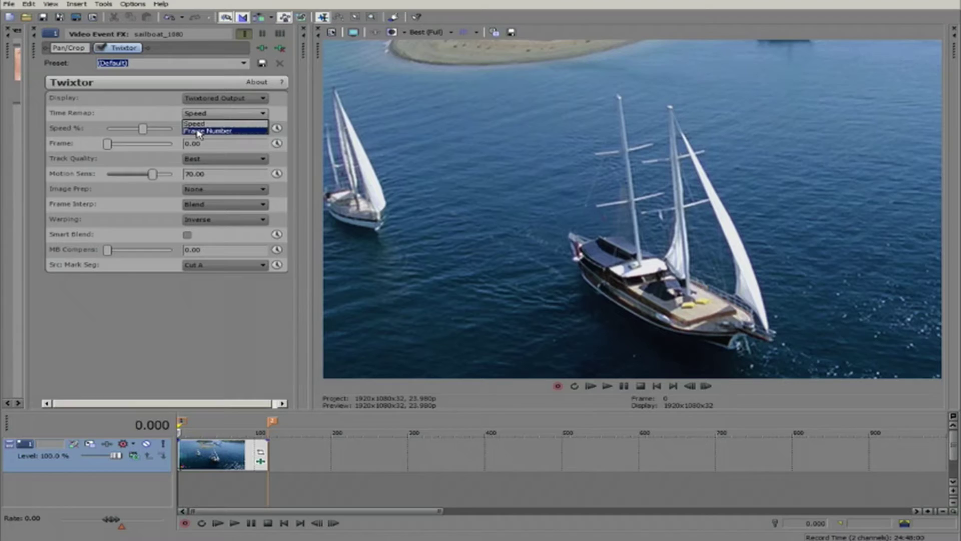
click(206, 130)
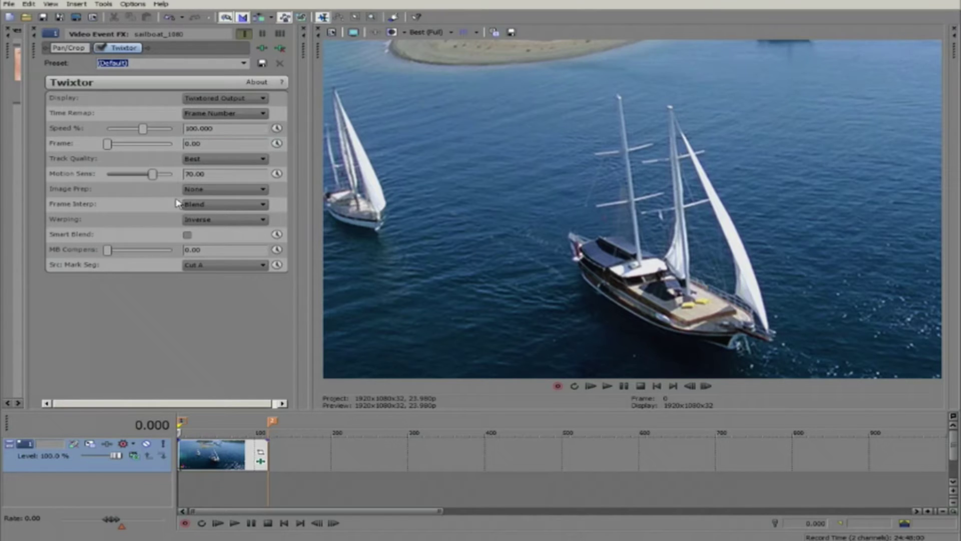
right_click(156, 427)
mouse_move(215, 481)
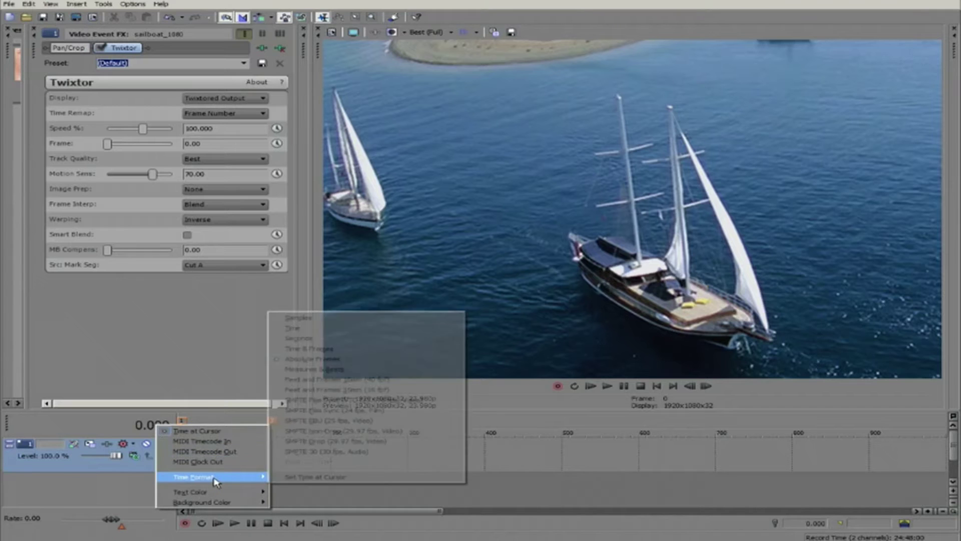
click(314, 359)
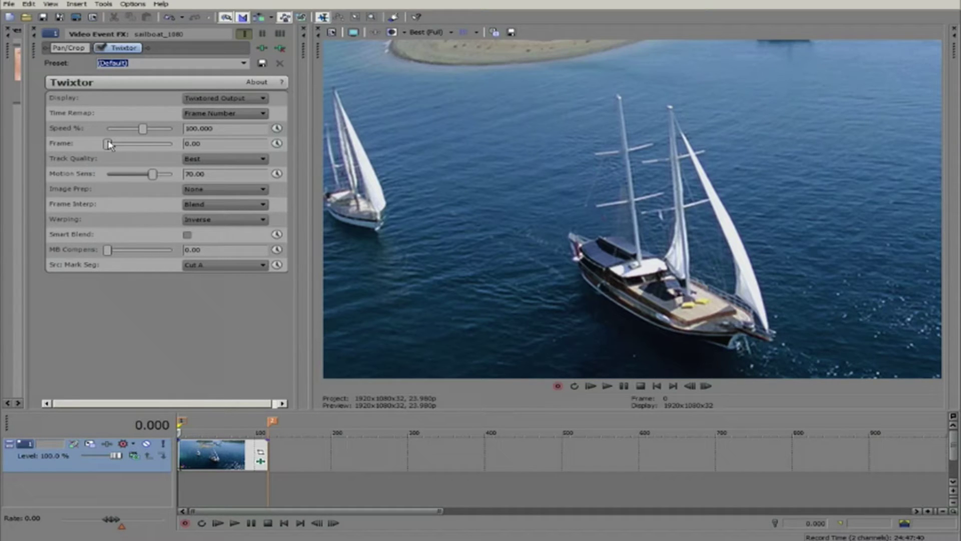
click(277, 145)
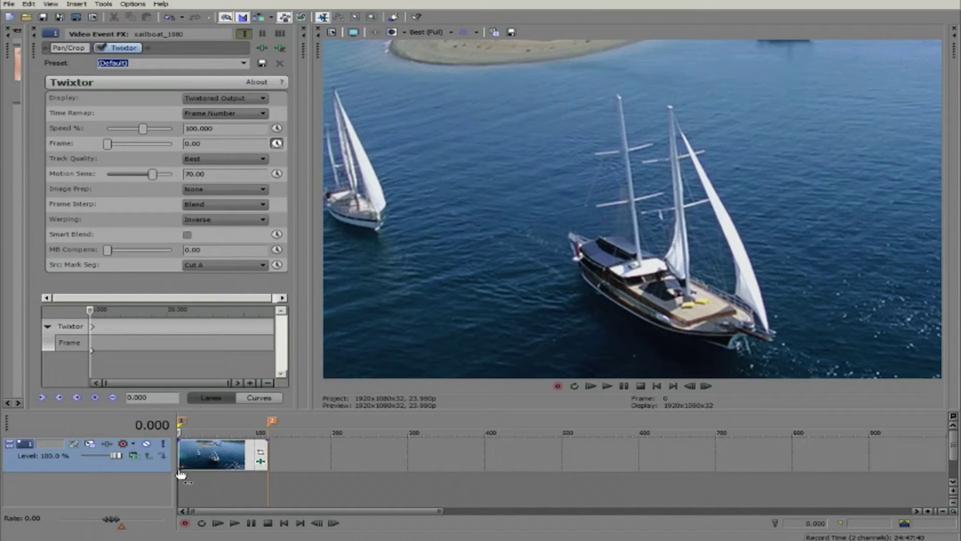
- Keyframe Twixtor's Frame to 118 at frame 0 and to 0 at frame 118
double_click(215, 144)
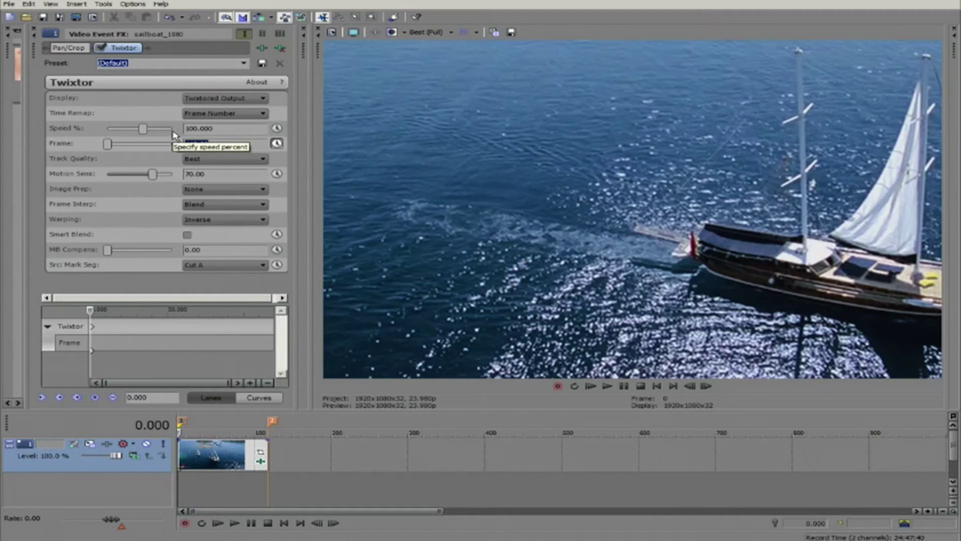
text(118)
key(Return)
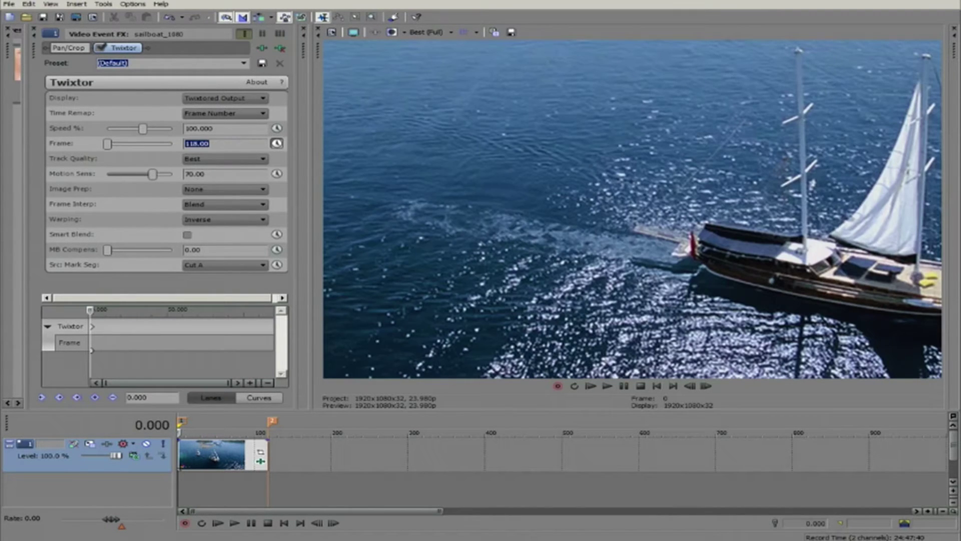
click(271, 424)
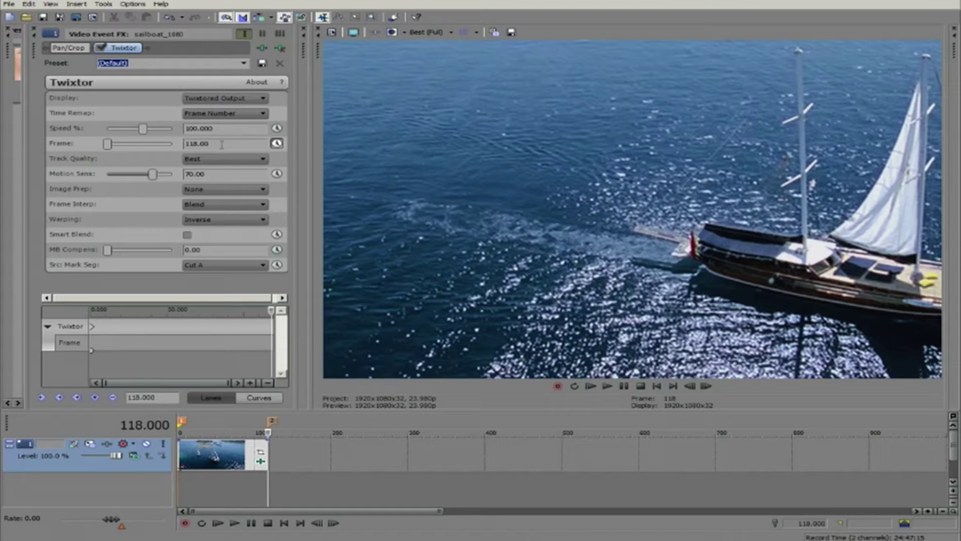
drag(224, 143, 201, 143)
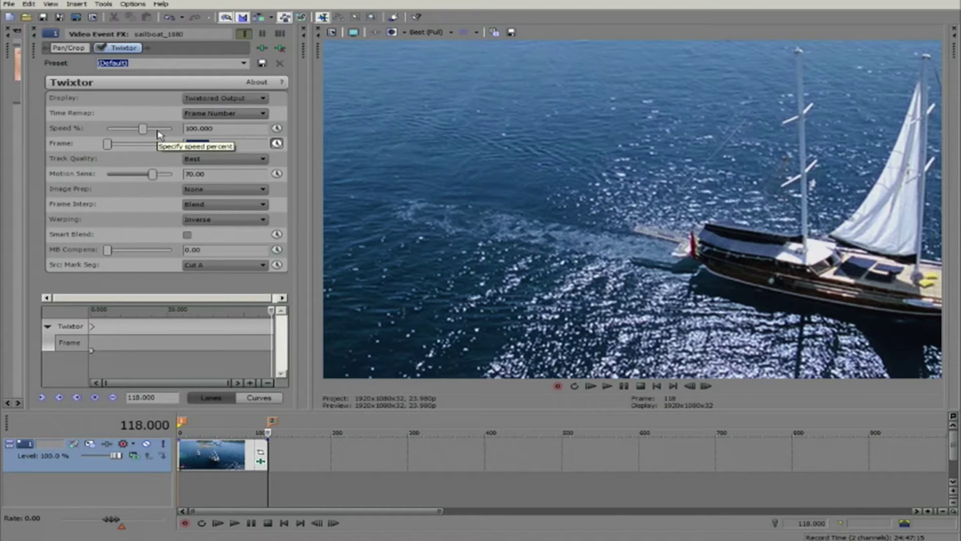
key(Return)
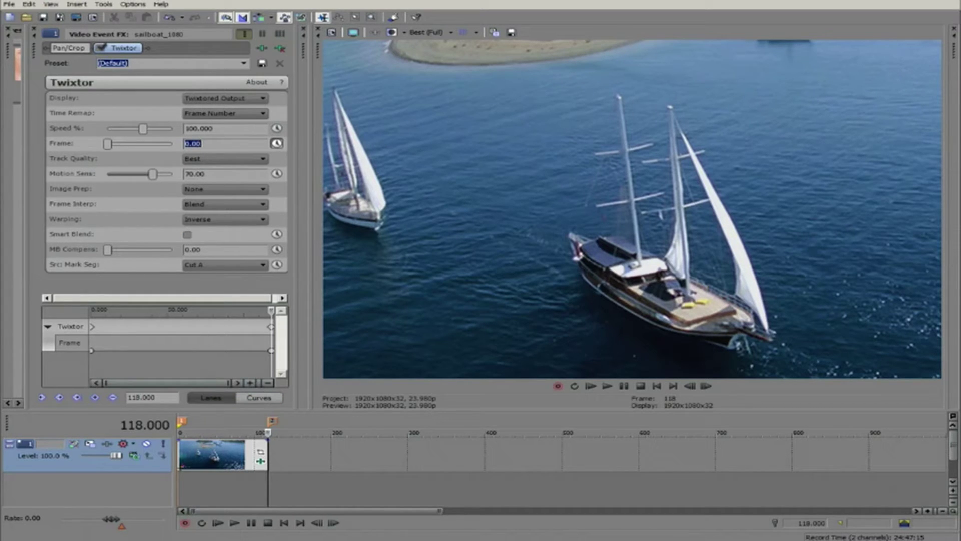
- Render the sailboat timeline to the player with Tools > Preview in Player
click(103, 5)
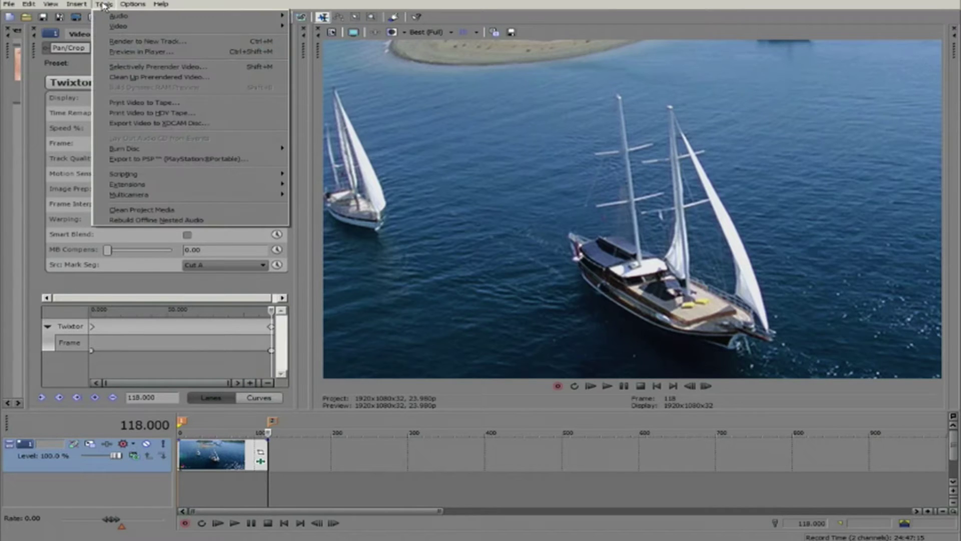
click(125, 53)
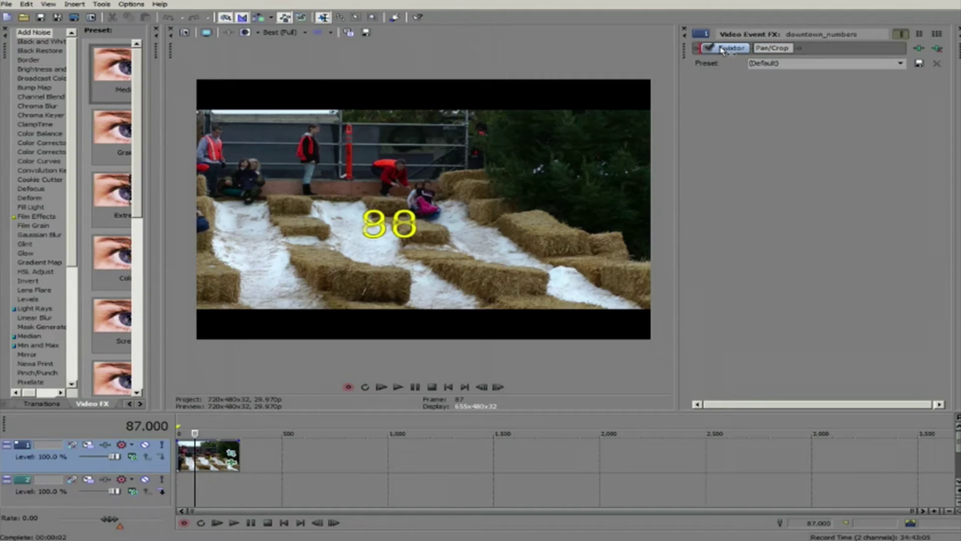
- Move Pan/Crop ahead of Twixtor and back, then put downtown_numbers.mov on the first video track
drag(724, 51, 795, 52)
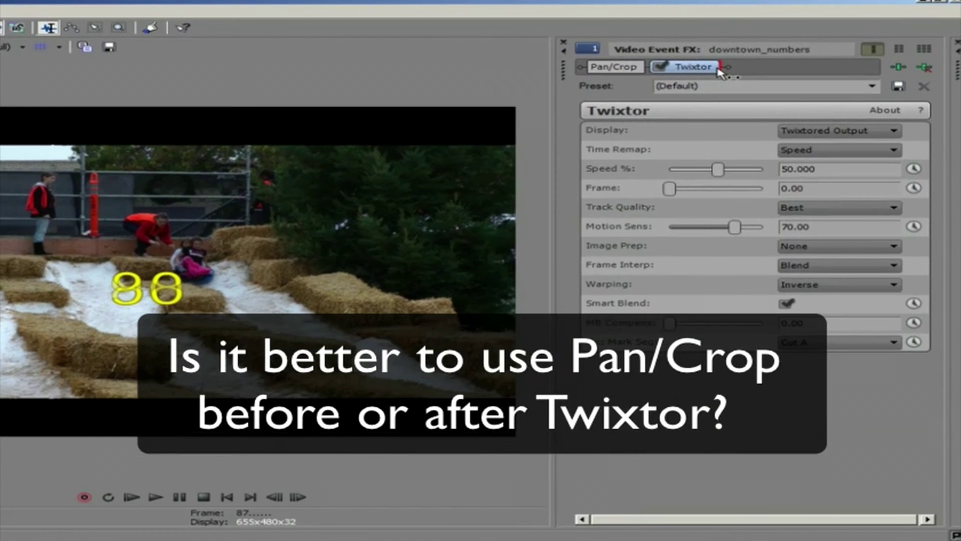
drag(721, 73, 721, 72)
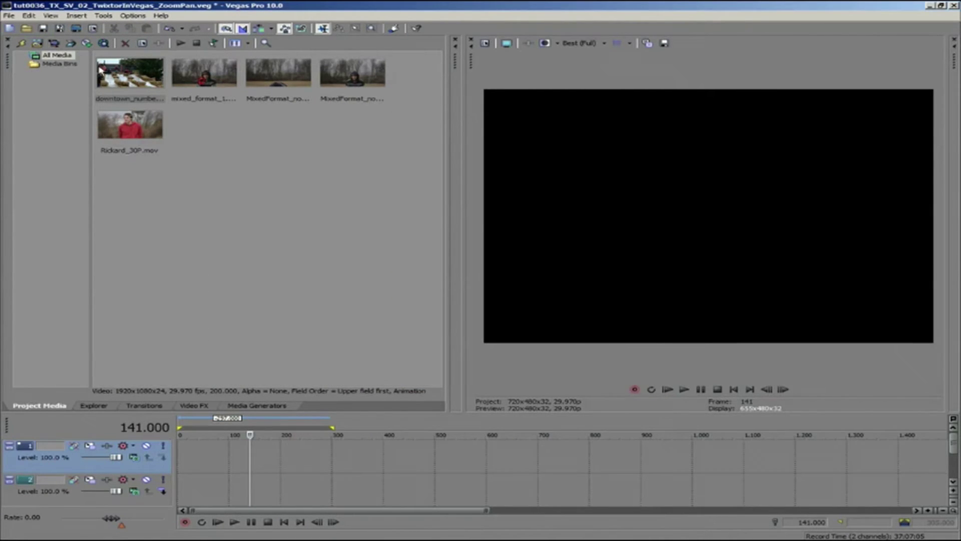
drag(107, 73, 186, 462)
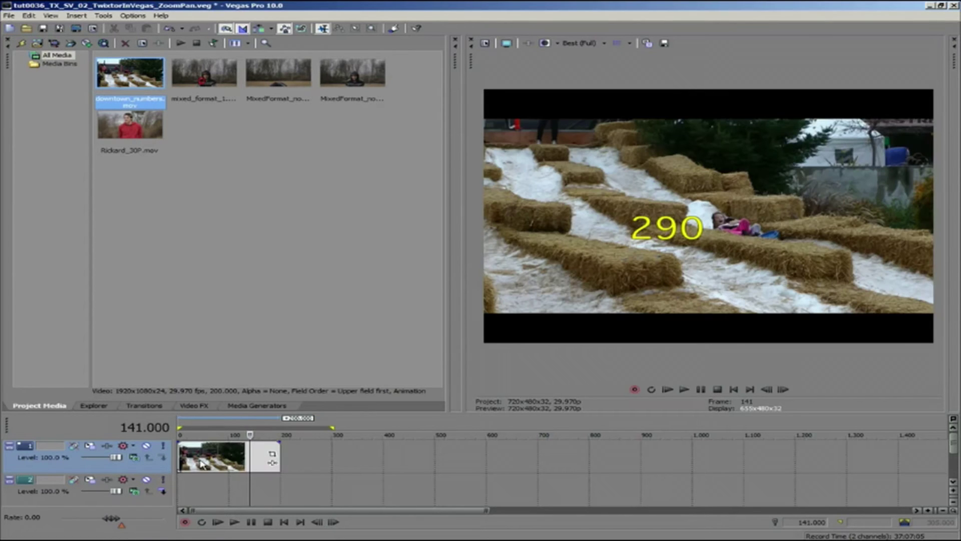
- Turn the downtown_numbers event's Maintain aspect ratio off, then back on, in Event Properties
right_click(263, 457)
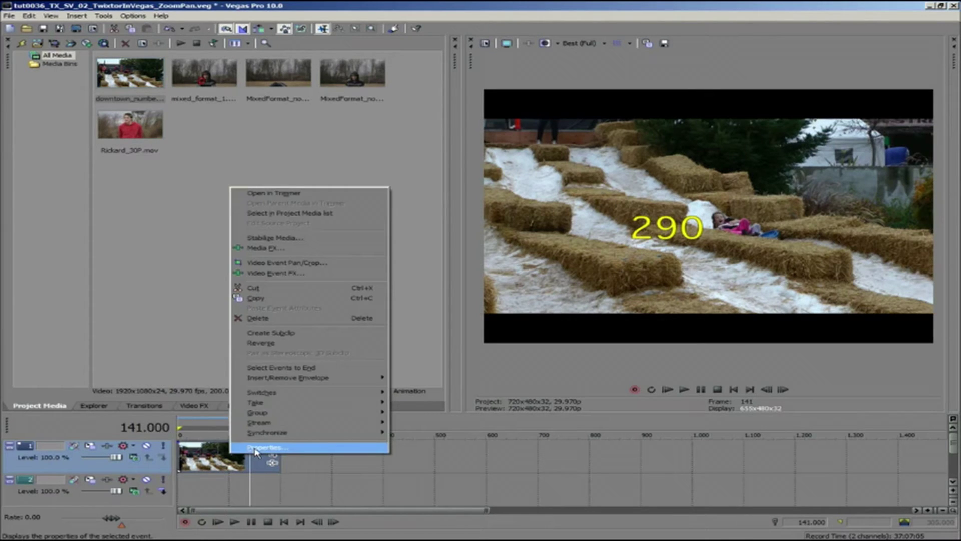
click(263, 447)
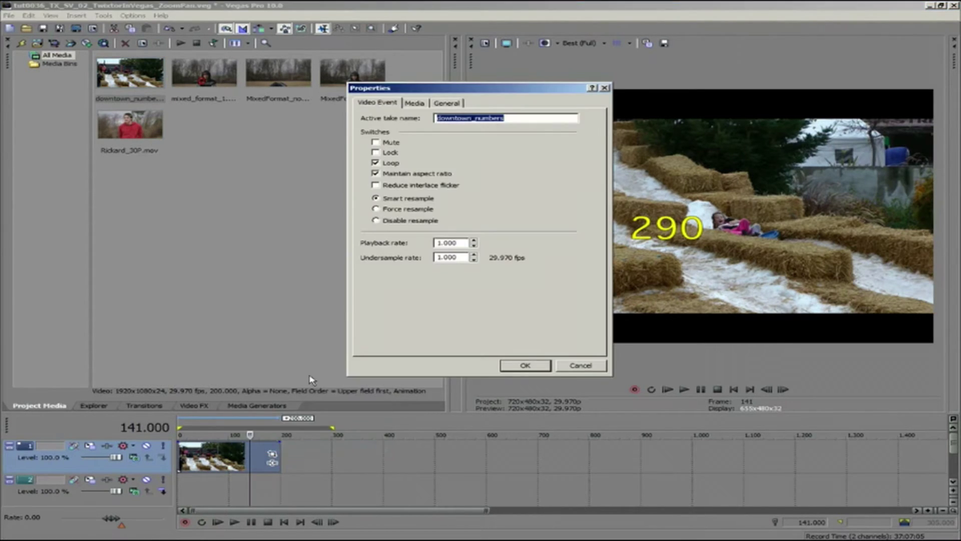
click(375, 174)
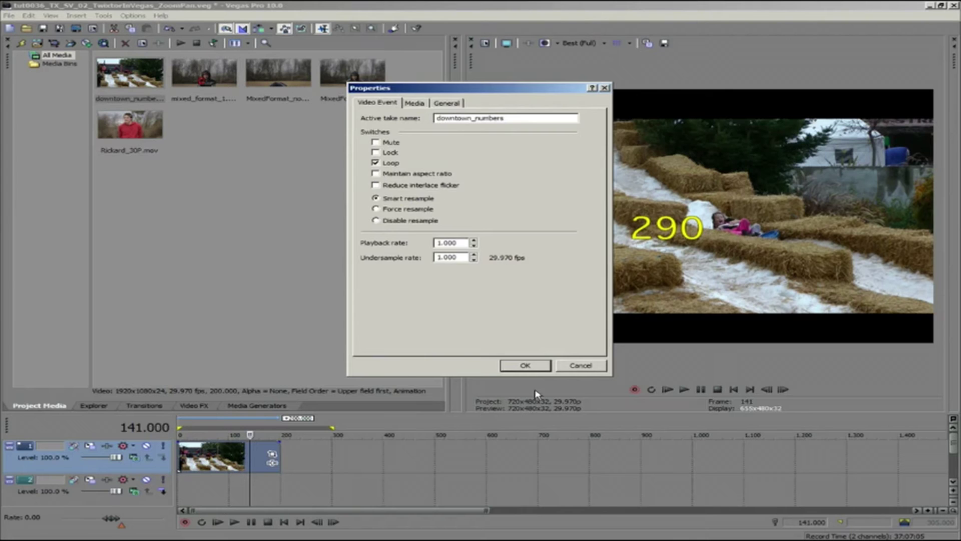
click(525, 365)
right_click(228, 455)
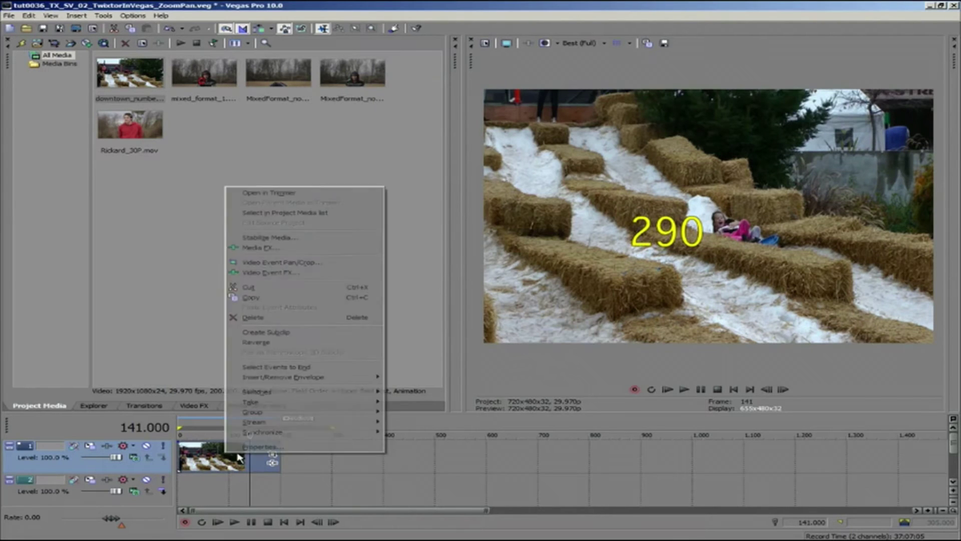
click(263, 445)
click(379, 175)
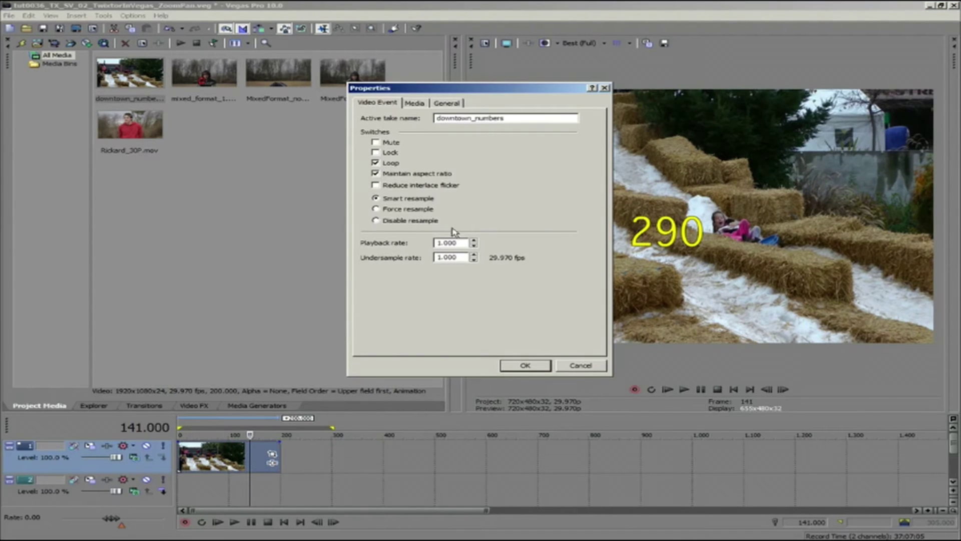
click(535, 369)
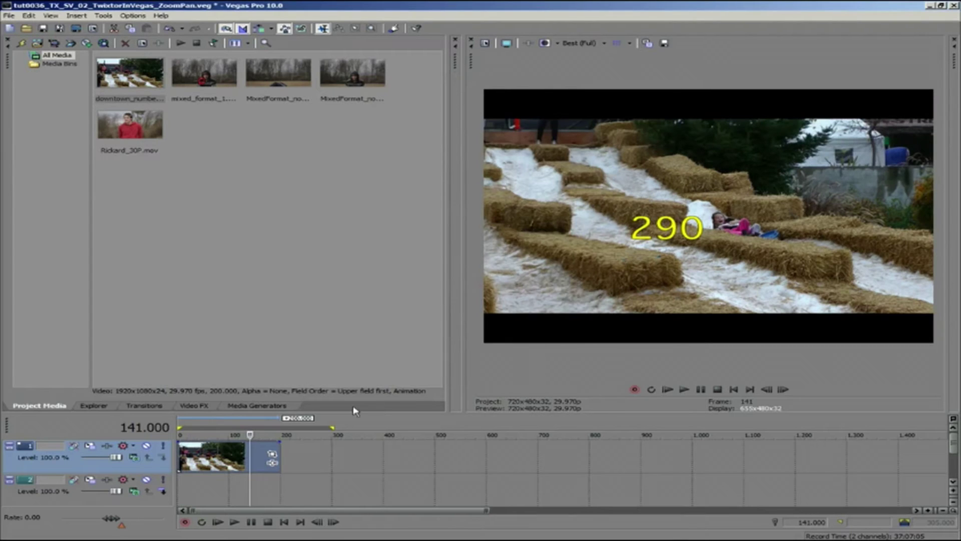
- Apply the Twixtor (Default) preset to the second event at 50% speed with Smart Blend on
click(191, 406)
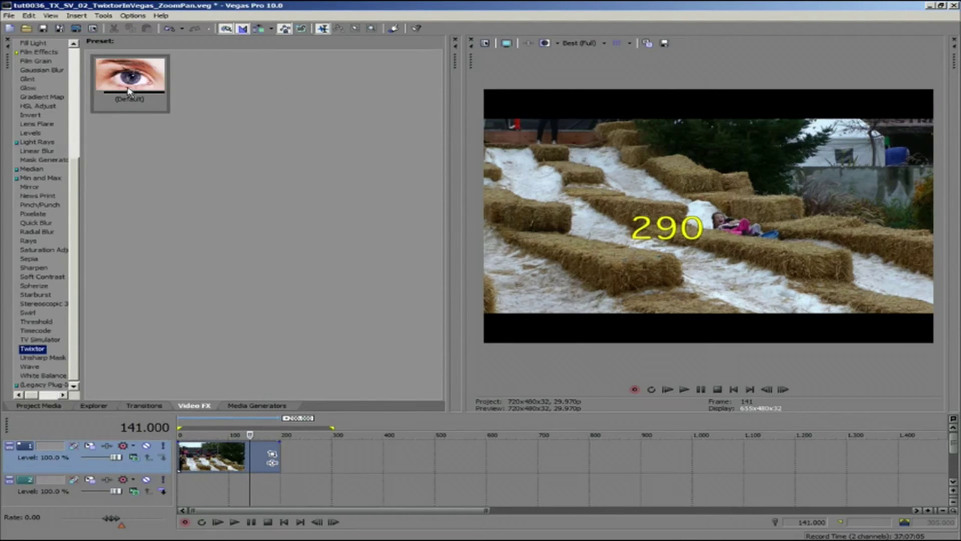
drag(131, 82, 273, 459)
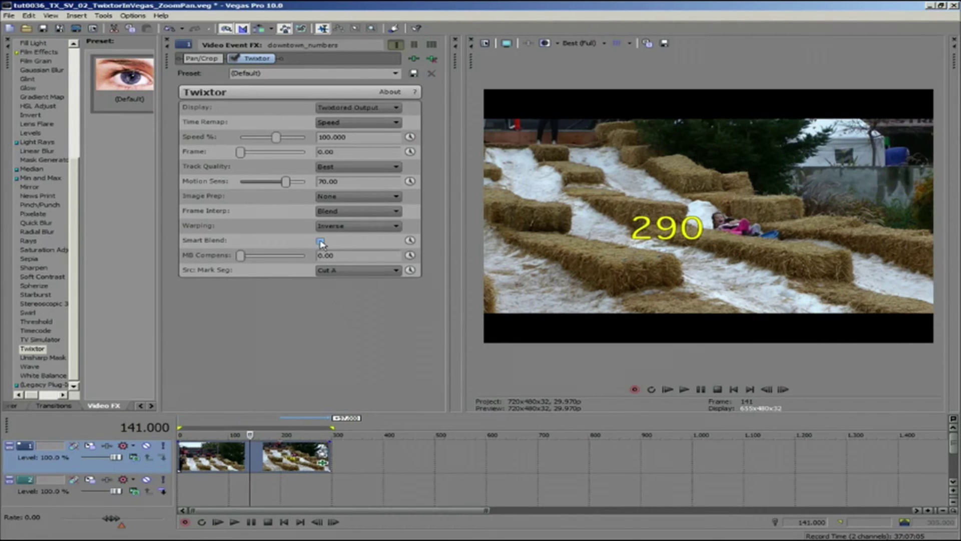
text(50)
key(Return)
click(321, 241)
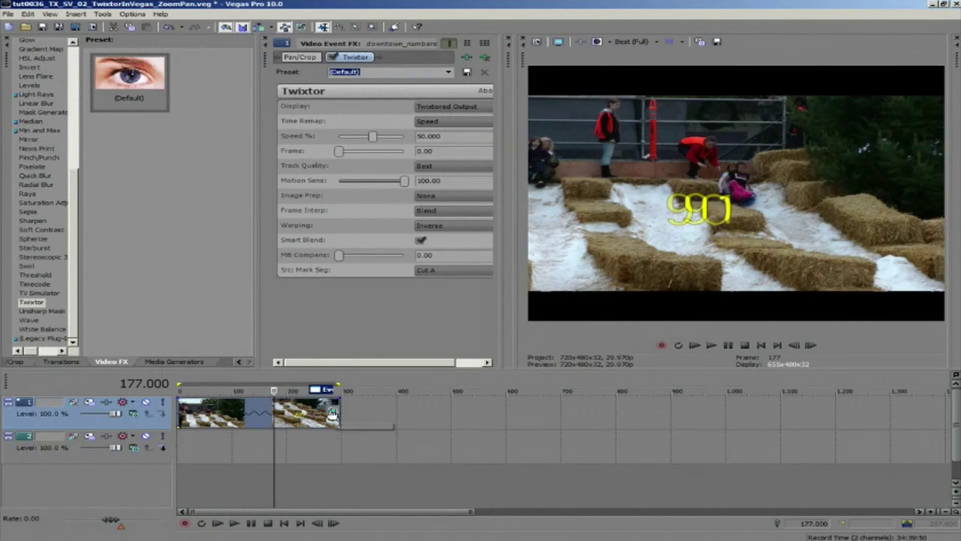
- Shrink the downtown_numbers event's Pan/Crop frame inward to the image edges
click(332, 410)
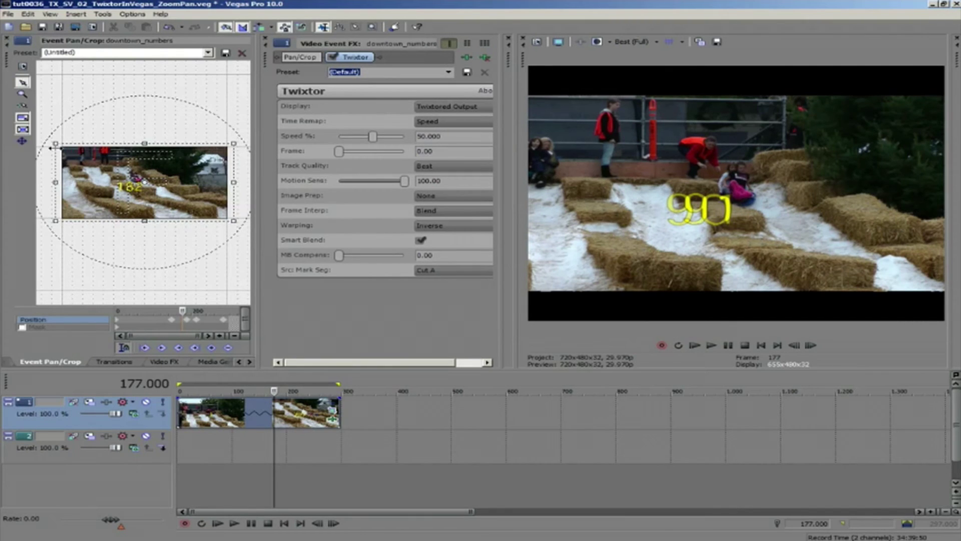
drag(54, 144, 67, 149)
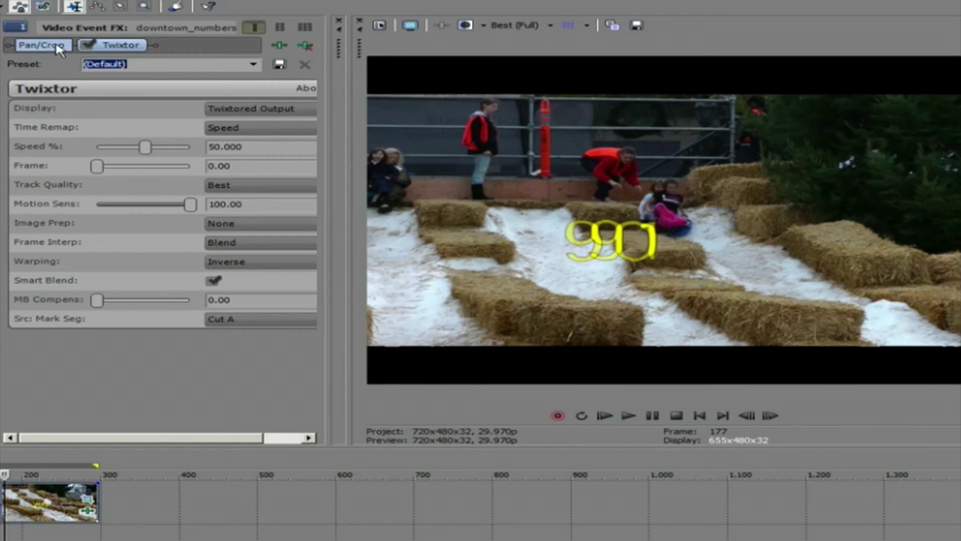
- Drag Pan/Crop to follow Twixtor in the downtown_numbers Video Event FX chain
drag(58, 49, 152, 50)
drag(152, 49, 153, 49)
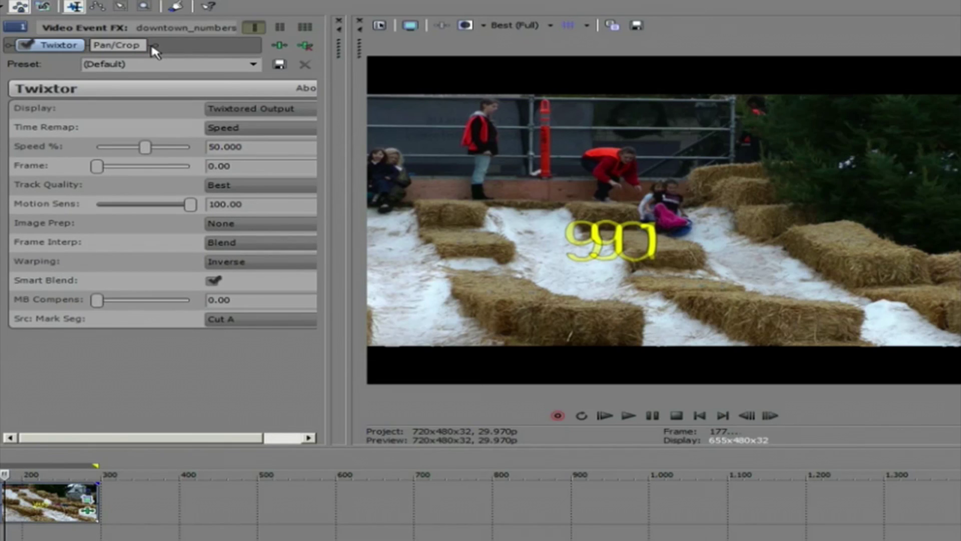